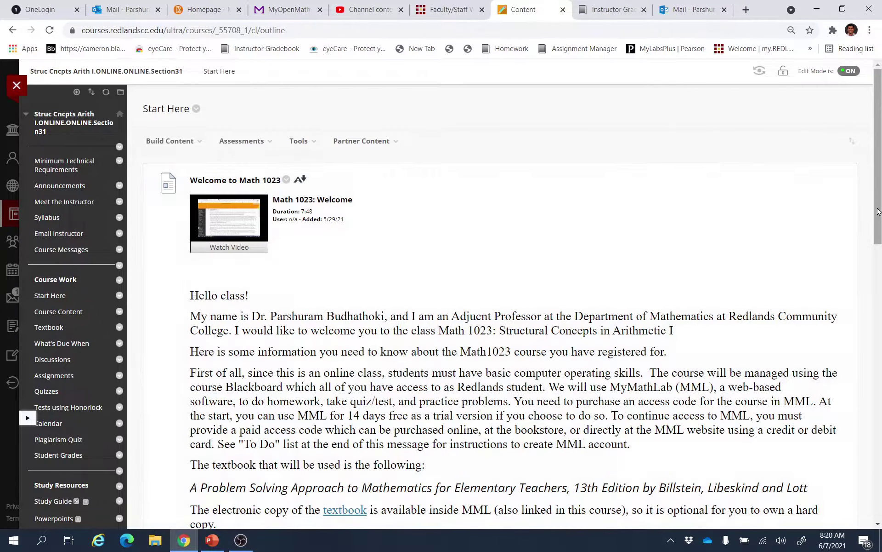
{"action": "scroll", "coordinate": [878, 211], "scroll_direction": "down", "scroll_amount": 1}
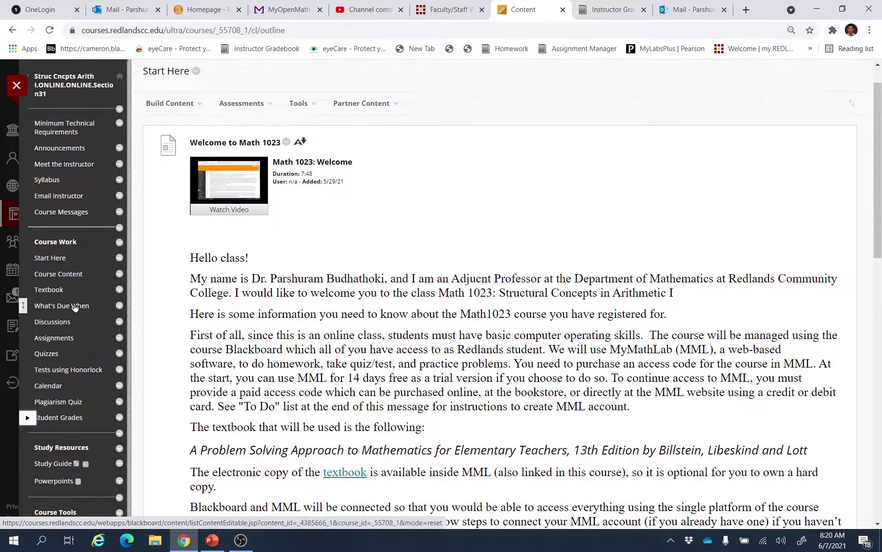
Go to 'What's Due When' from the Start Here course menu.
{"action": "left_click", "coordinate": [67, 309]}
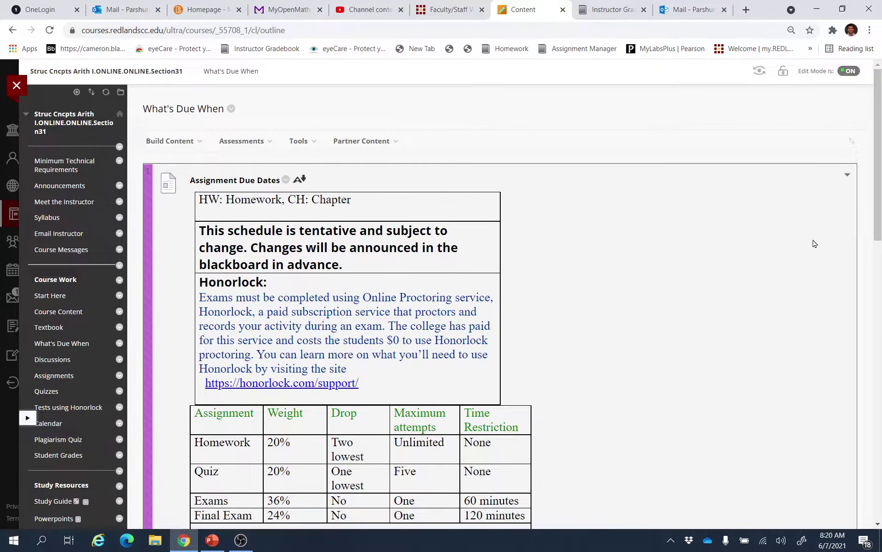
{"action": "scroll", "coordinate": [877, 224], "scroll_direction": "down", "scroll_amount": 2}
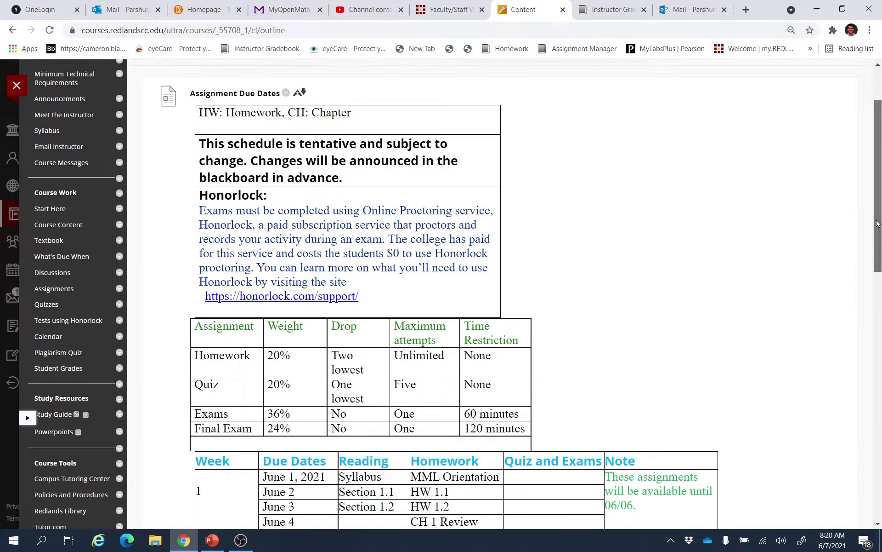
{"action": "left_click_drag", "start_coordinate": [877, 224], "coordinate": [879, 354]}
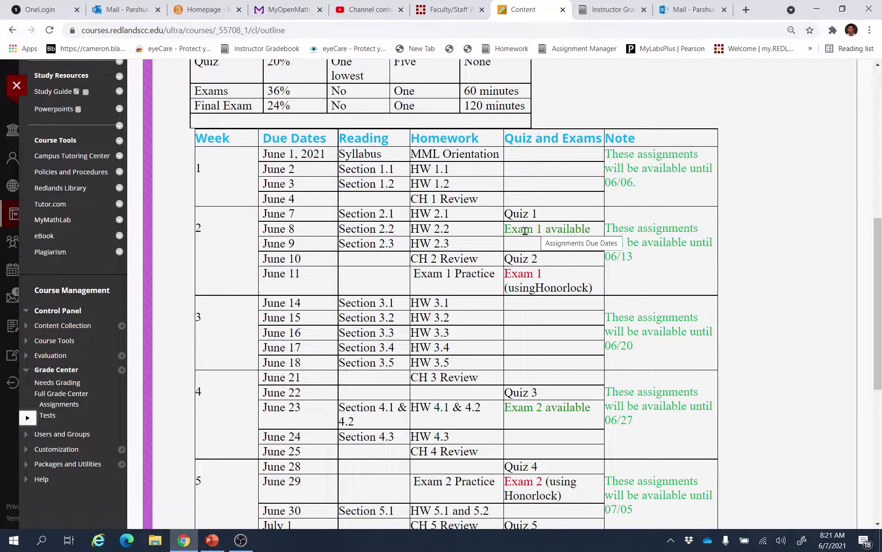
Highlight 'Exam 1 Practice' and 'Exam 1' in the week 2 schedule row.
{"action": "left_click_drag", "start_coordinate": [416, 277], "coordinate": [501, 278]}
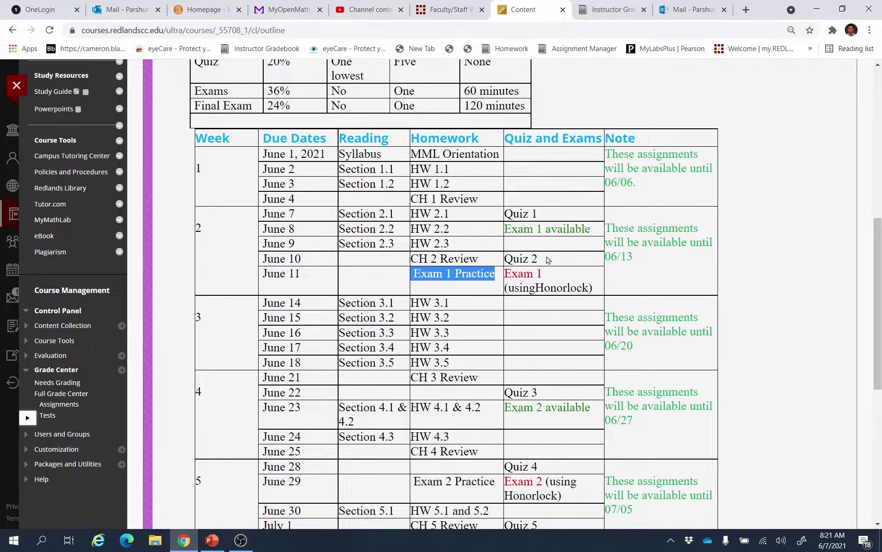
{"action": "left_click", "coordinate": [450, 289]}
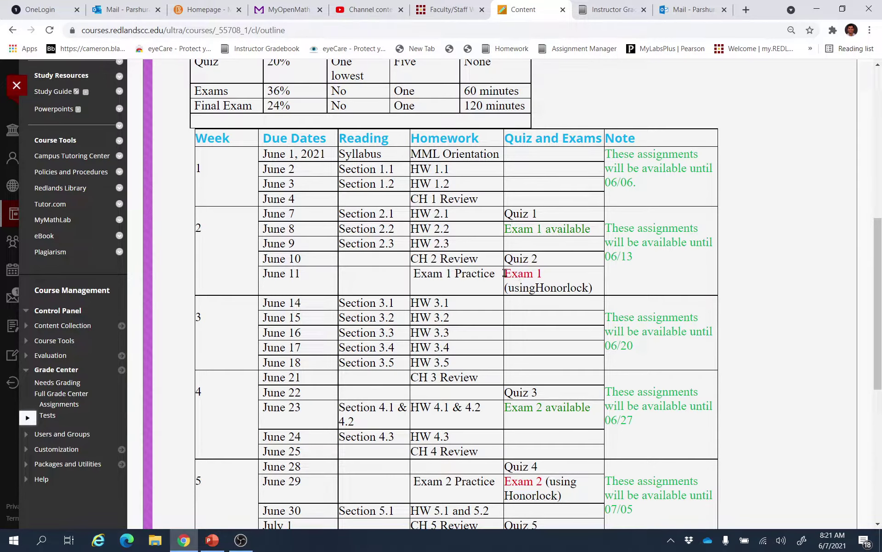
{"action": "left_click_drag", "start_coordinate": [504, 274], "coordinate": [545, 280]}
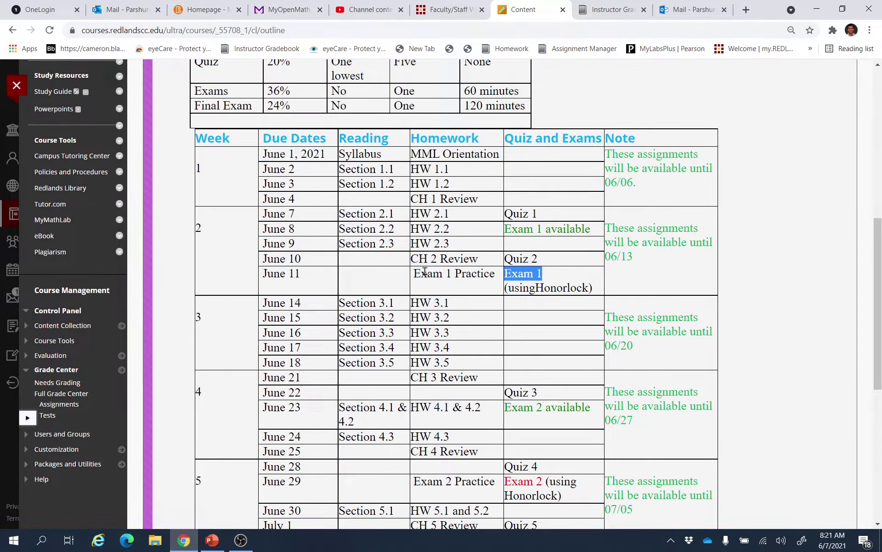
{"action": "left_click_drag", "start_coordinate": [414, 273], "coordinate": [494, 277]}
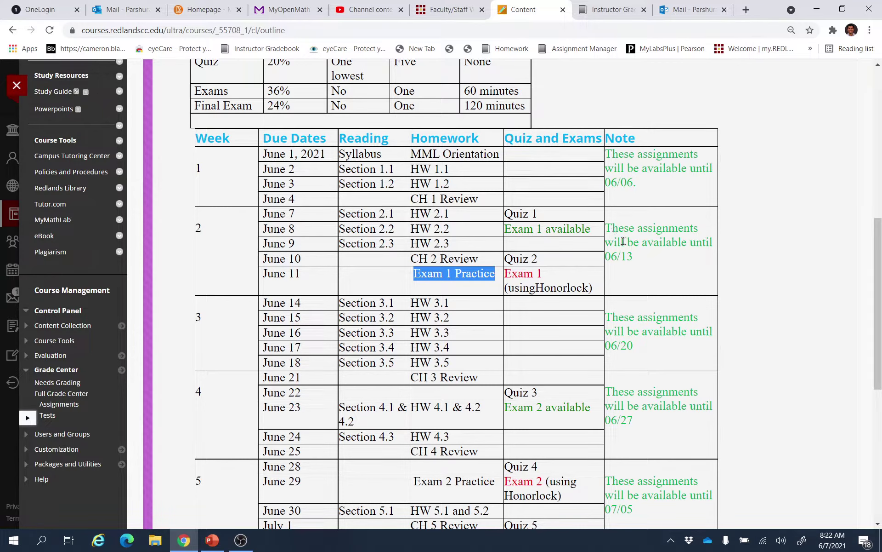
Highlight the week 2 note 'available until 06/13', then deselect it.
{"action": "left_click_drag", "start_coordinate": [607, 228], "coordinate": [642, 260]}
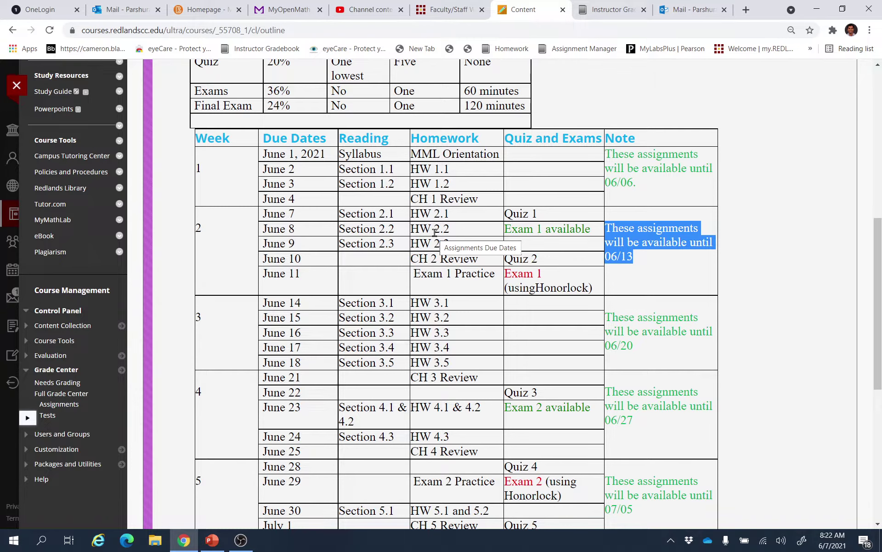
{"action": "left_click", "coordinate": [645, 266]}
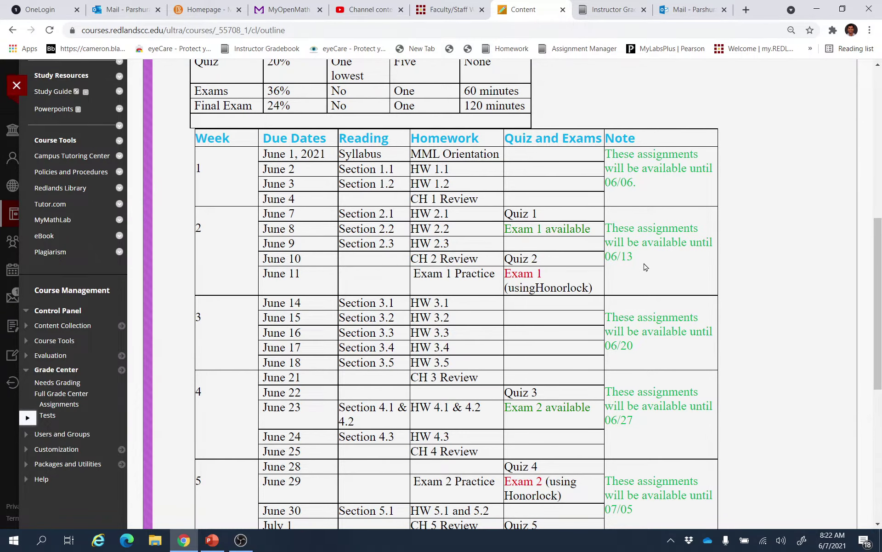